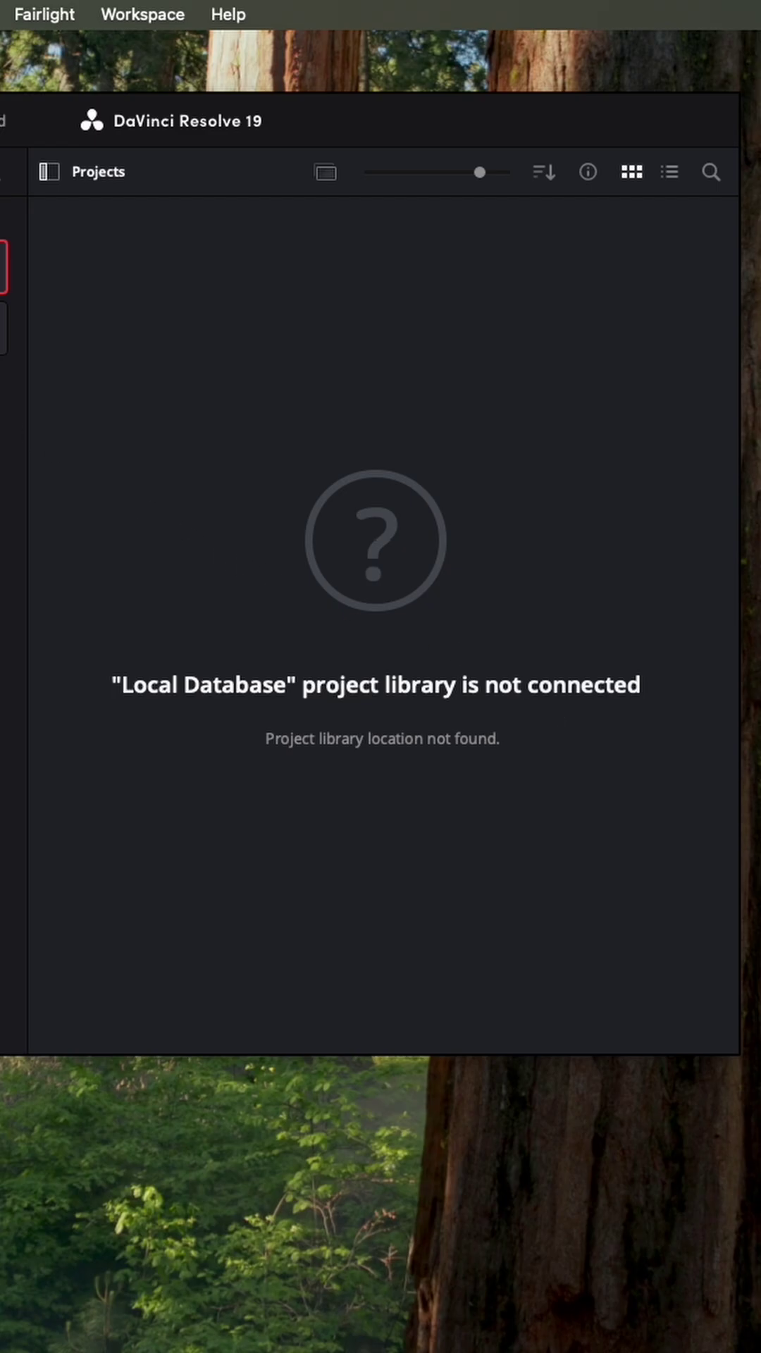
- After checking the Local Database details, start connecting an existing project library and browse for its folder
{"action": "left_click", "coordinate": [3, 277]}
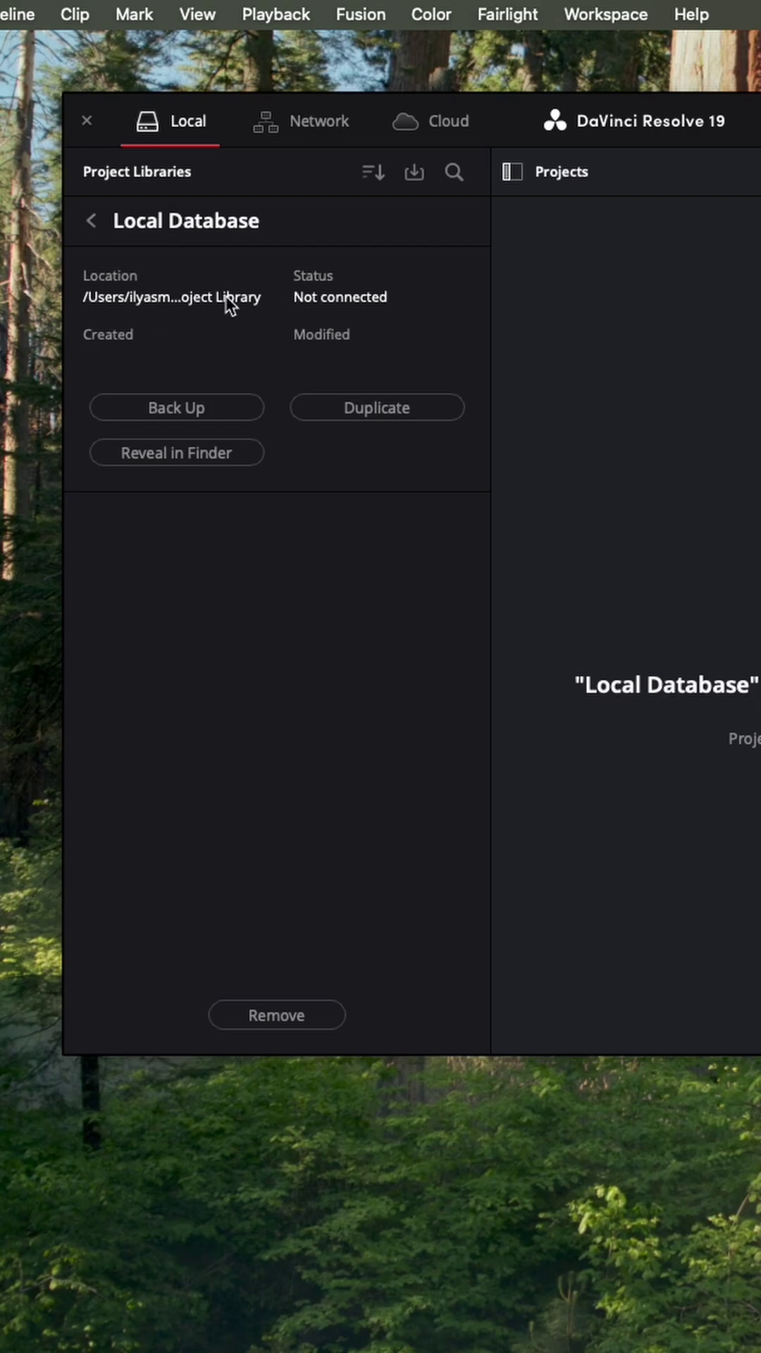
{"action": "left_click", "coordinate": [94, 221]}
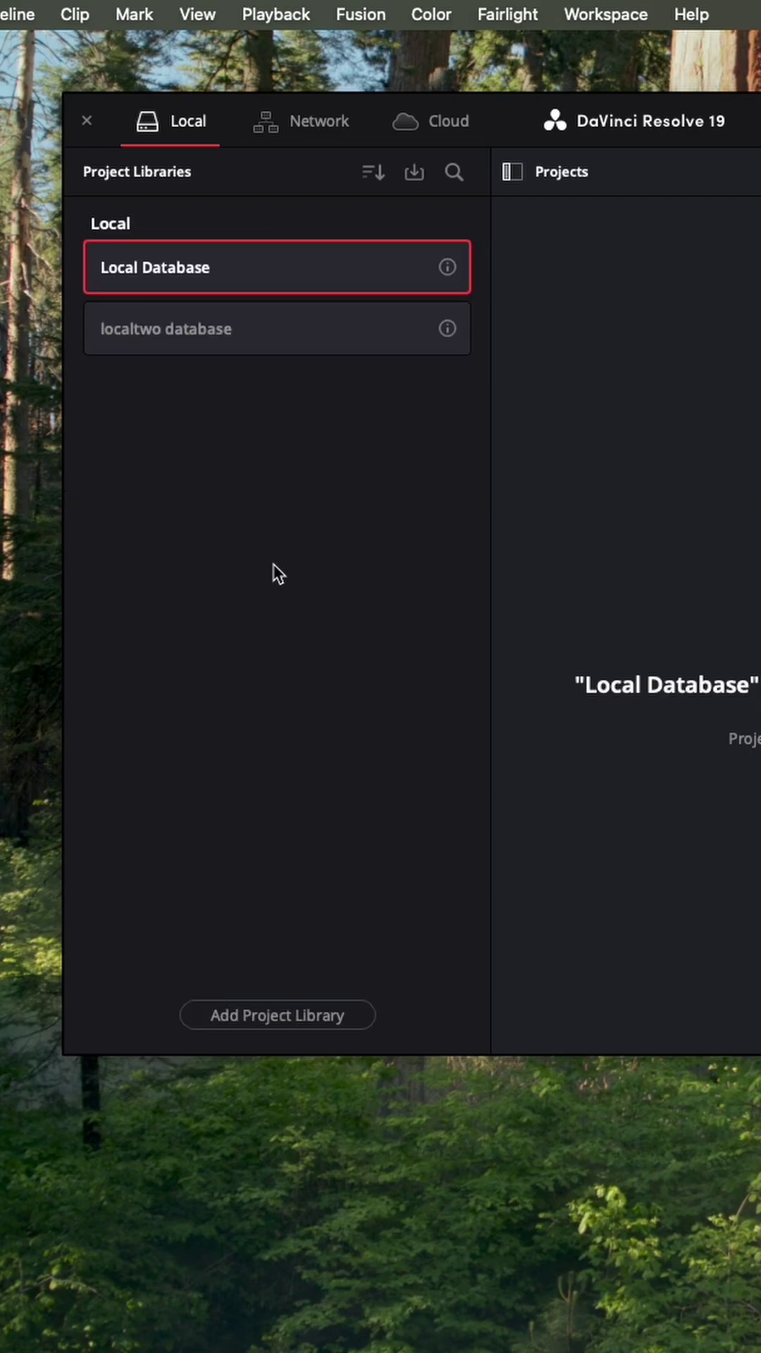
{"action": "left_click", "coordinate": [276, 1018]}
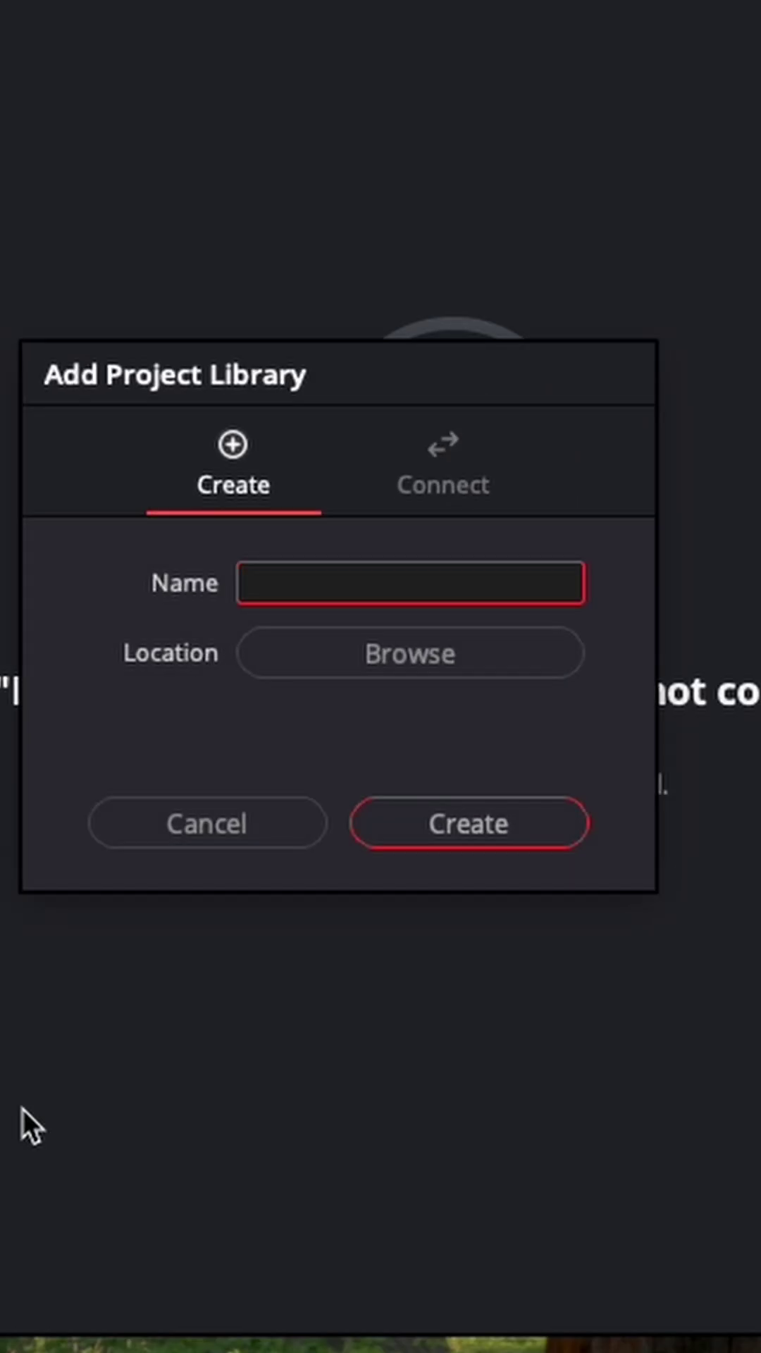
{"action": "left_click", "coordinate": [427, 488]}
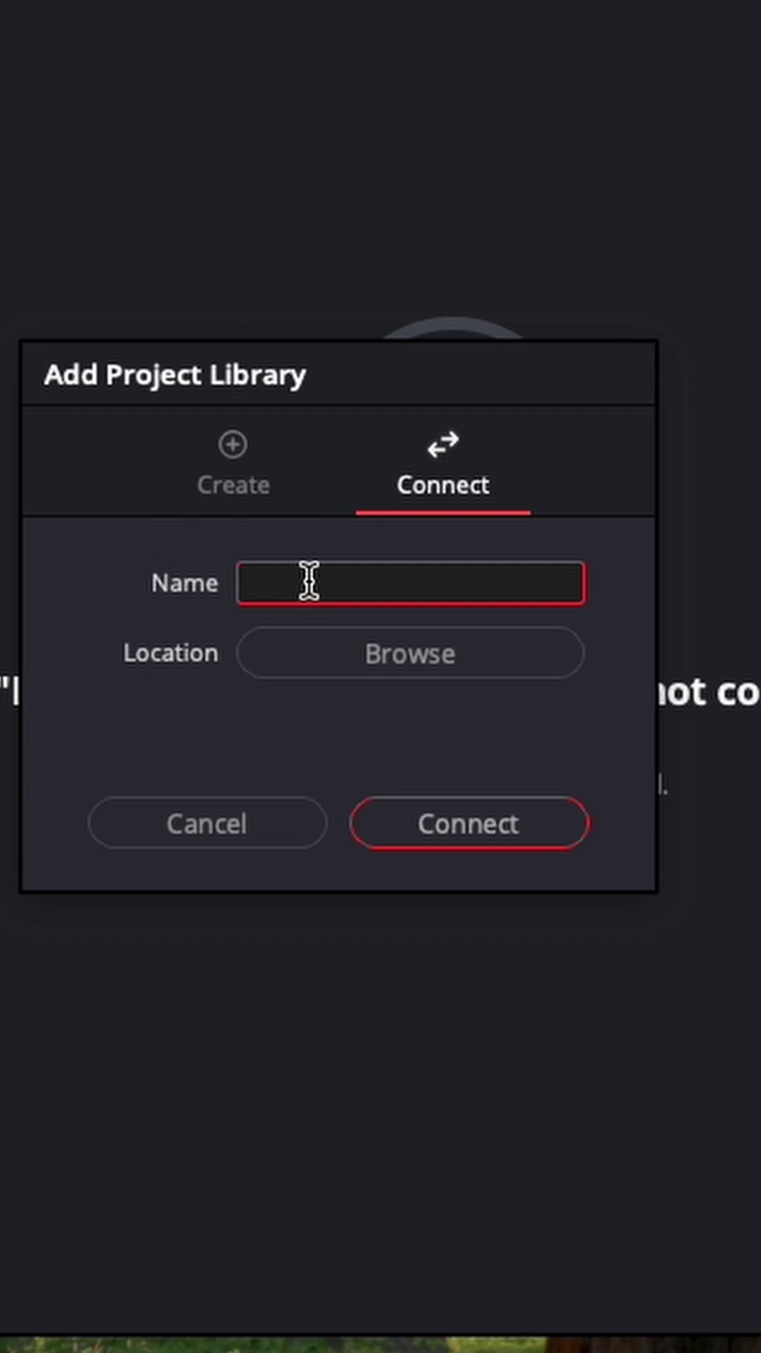
{"action": "left_click", "coordinate": [409, 649]}
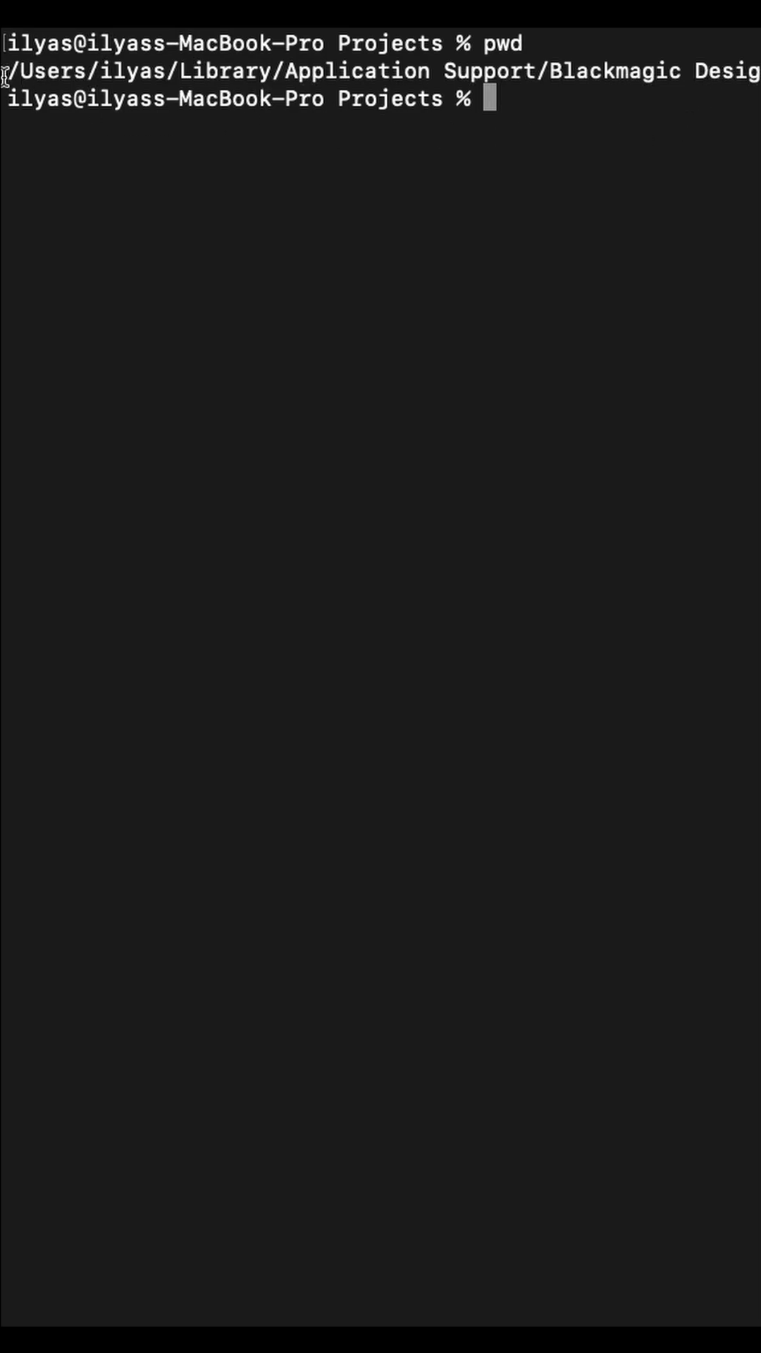
- Select the Projects directory path, run ls, and select the listed folders (cyber-1, short-21, test360)
{"action": "left_click_drag", "start_coordinate": [5, 76], "coordinate": [363, 90]}
{"action": "left_click_drag", "start_coordinate": [10, 156], "coordinate": [755, 154]}
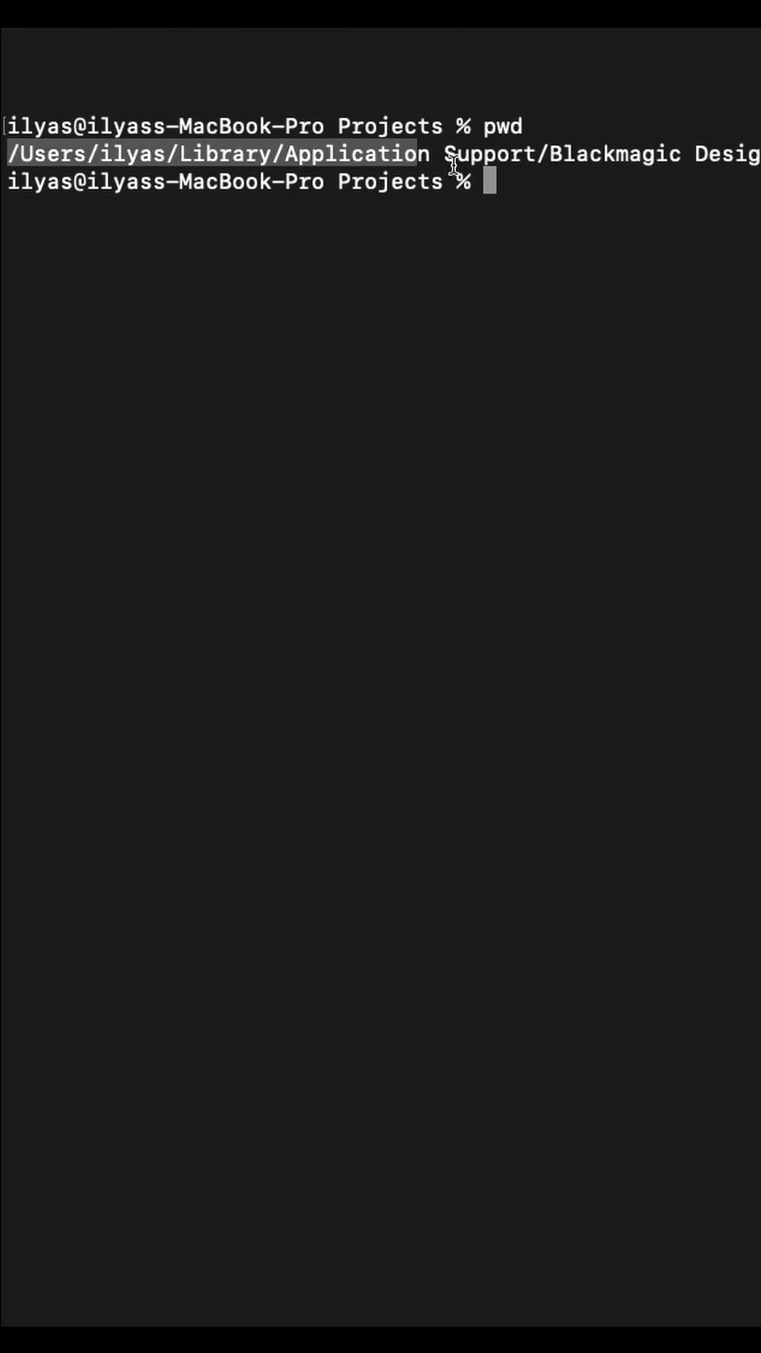
{"action": "left_click", "coordinate": [623, 215]}
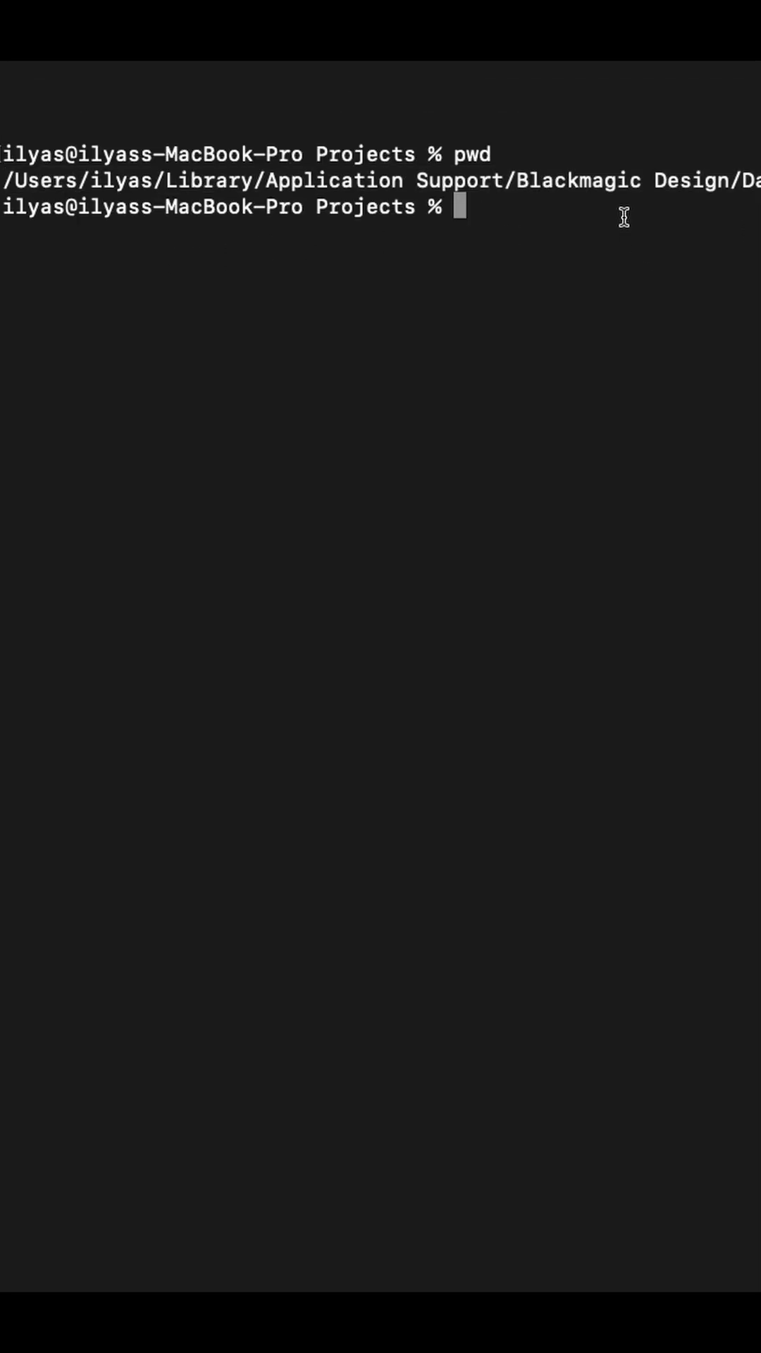
{"action": "type", "text": "ls"}
{"action": "key", "text": "Return"}
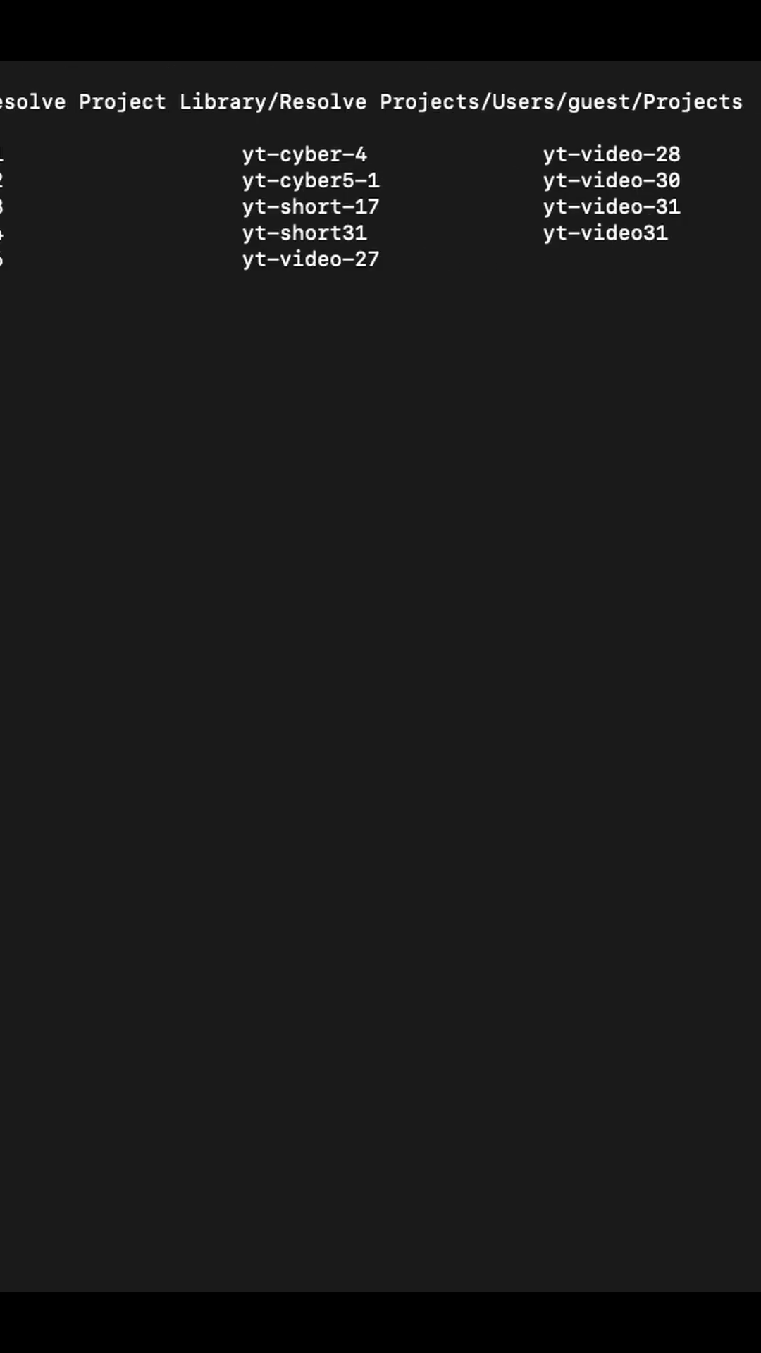
{"action": "left_click_drag", "start_coordinate": [0, 154], "coordinate": [325, 248]}
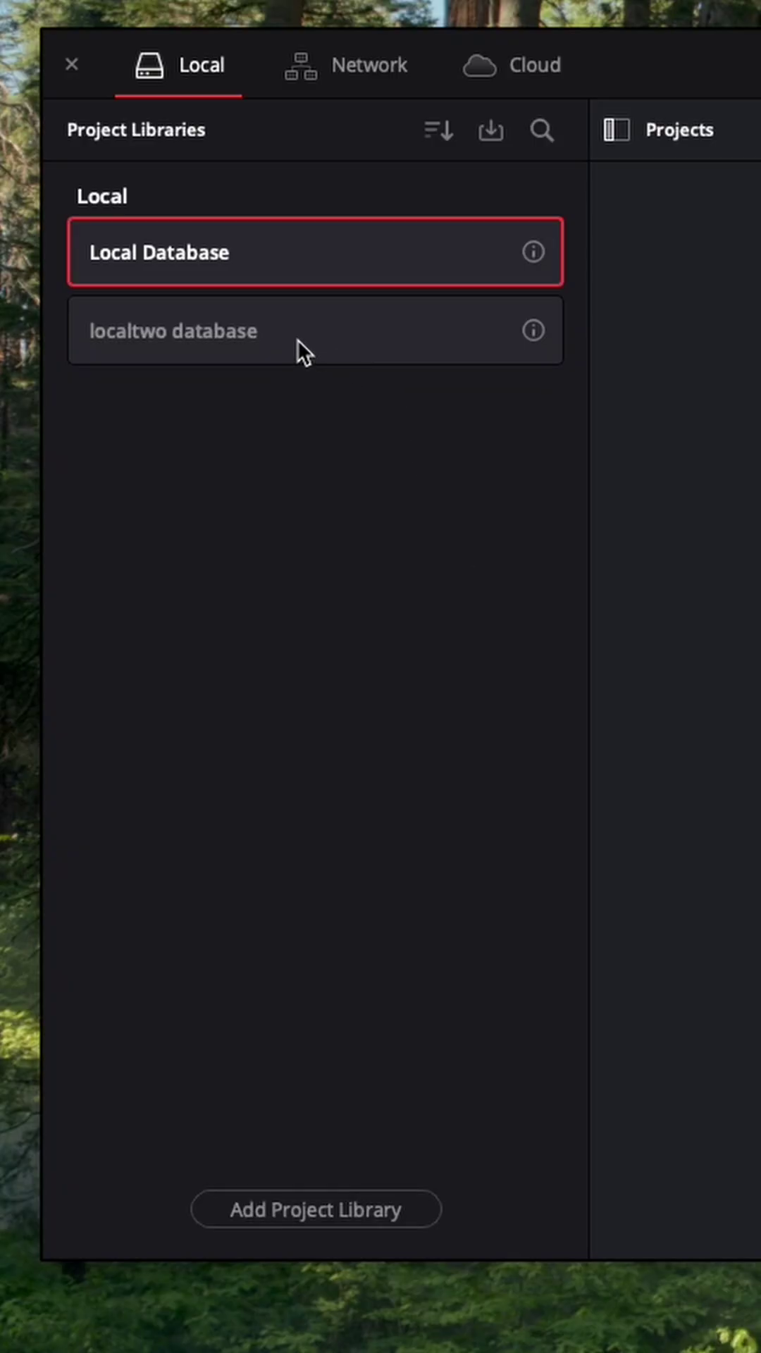
- Select the localtwo database library to show its projects grid (yt-short31, yt-cyber-4, test360)
{"action": "left_click", "coordinate": [301, 331]}
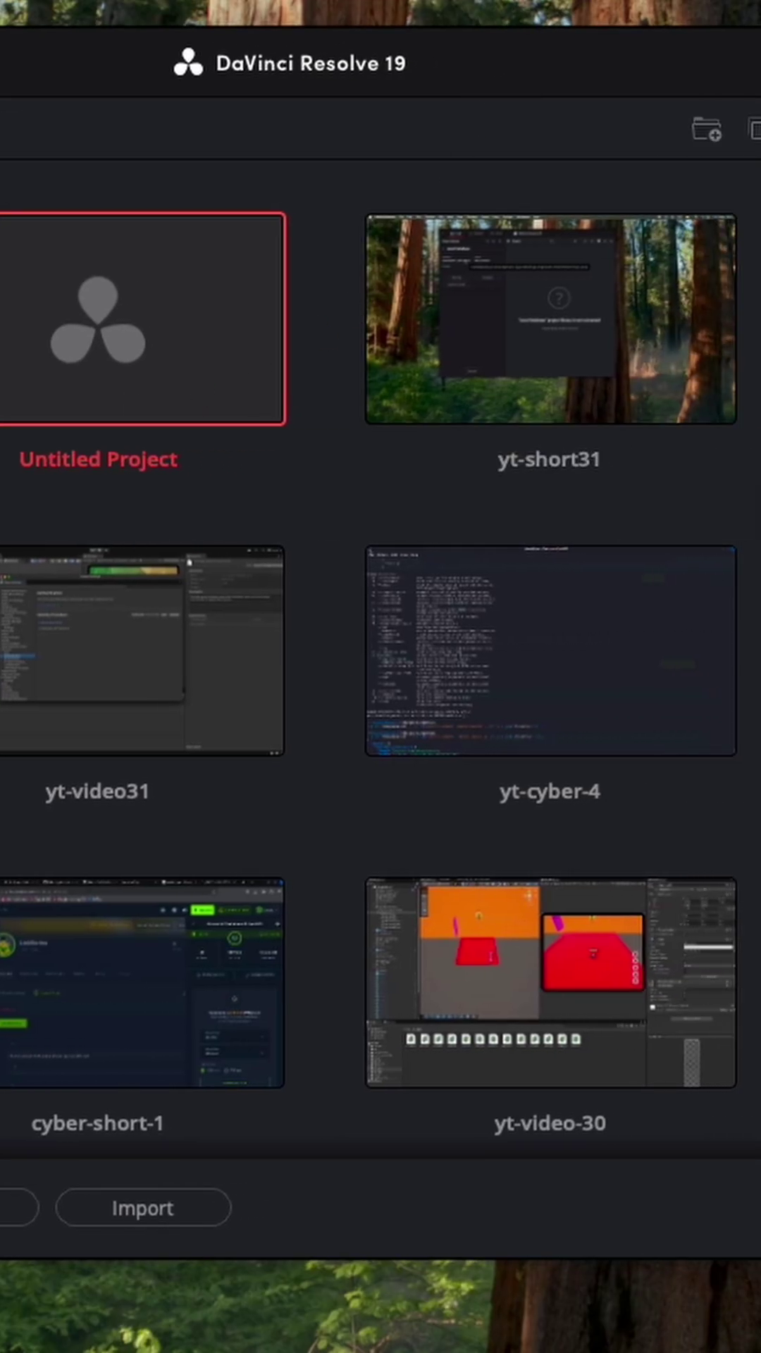
{"action": "scroll", "coordinate": [678, 491], "scroll_direction": "down", "scroll_amount": 5}
{"action": "scroll", "coordinate": [680, 494], "scroll_direction": "down", "scroll_amount": 5}
{"action": "scroll", "coordinate": [681, 493], "scroll_direction": "down", "scroll_amount": 5}
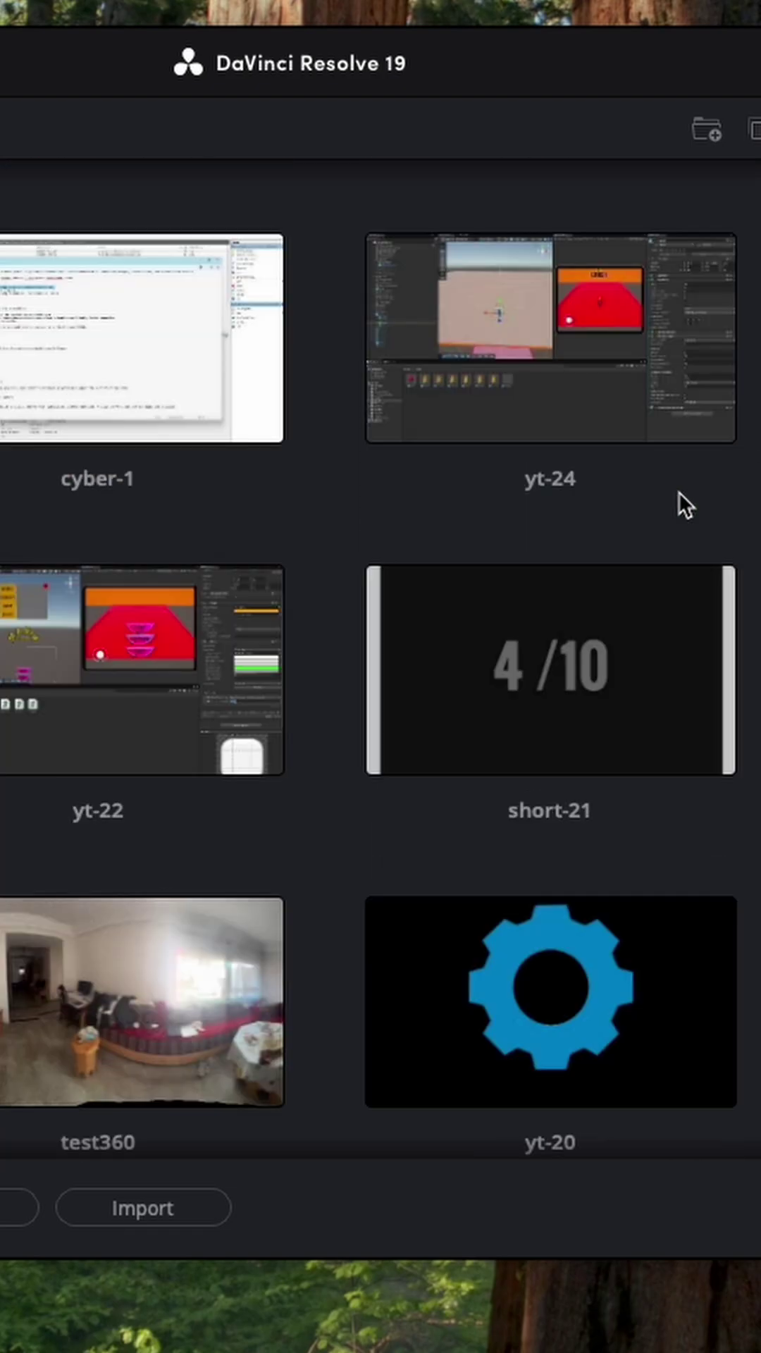
{"action": "scroll", "coordinate": [680, 493], "scroll_direction": "up", "scroll_amount": 5}
{"action": "scroll", "coordinate": [677, 490], "scroll_direction": "up", "scroll_amount": 2}
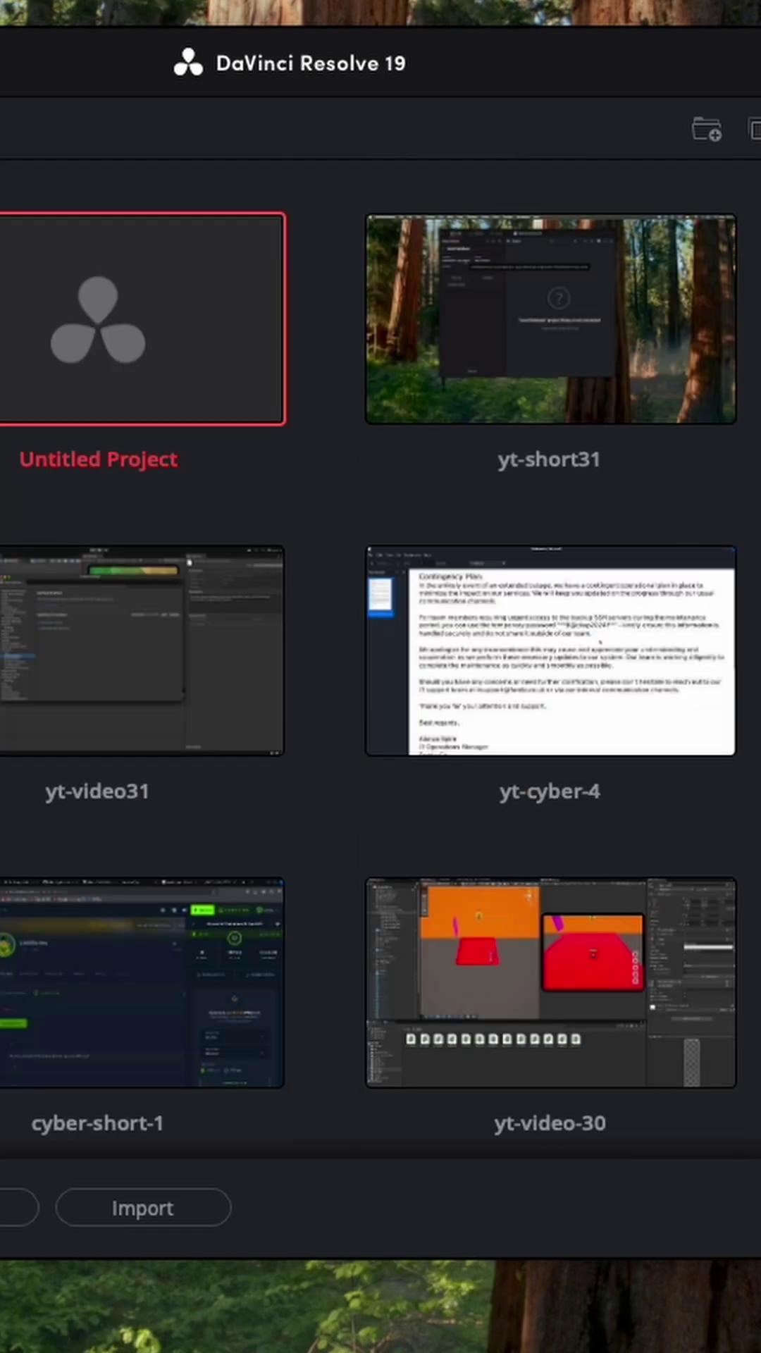